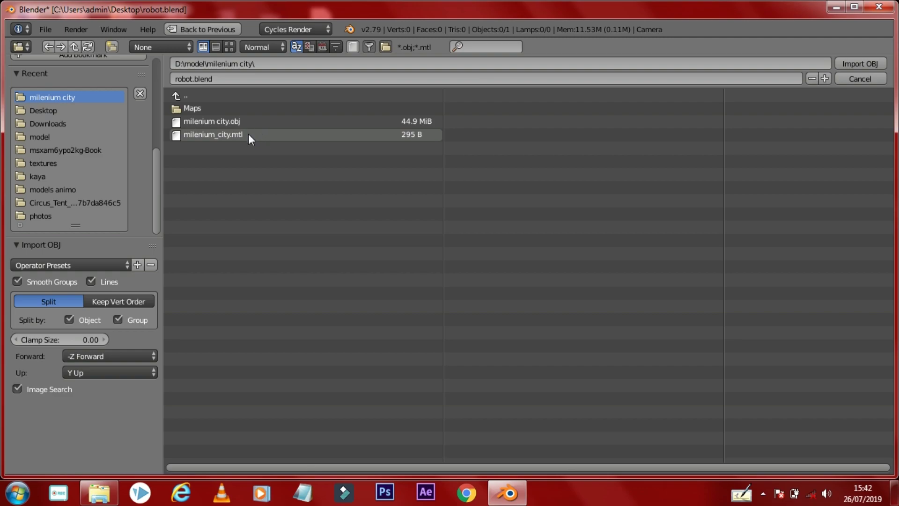
Import milenium city.obj and scale the city down by a factor of 0.041, and again by 0.133.
double_click(232, 122)
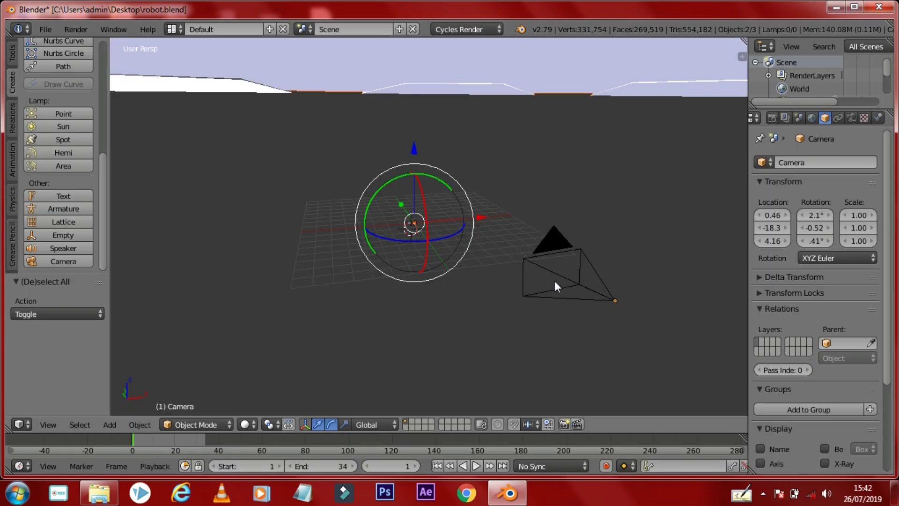
key(s)
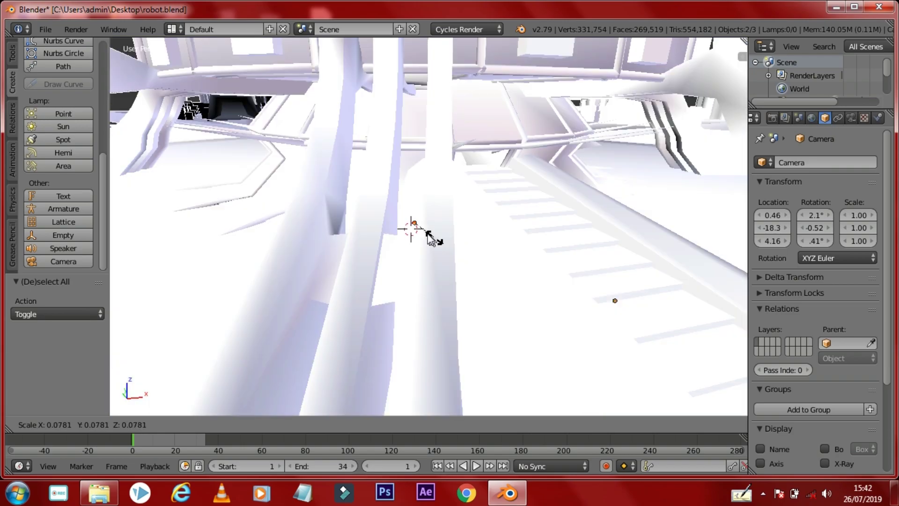
click(415, 227)
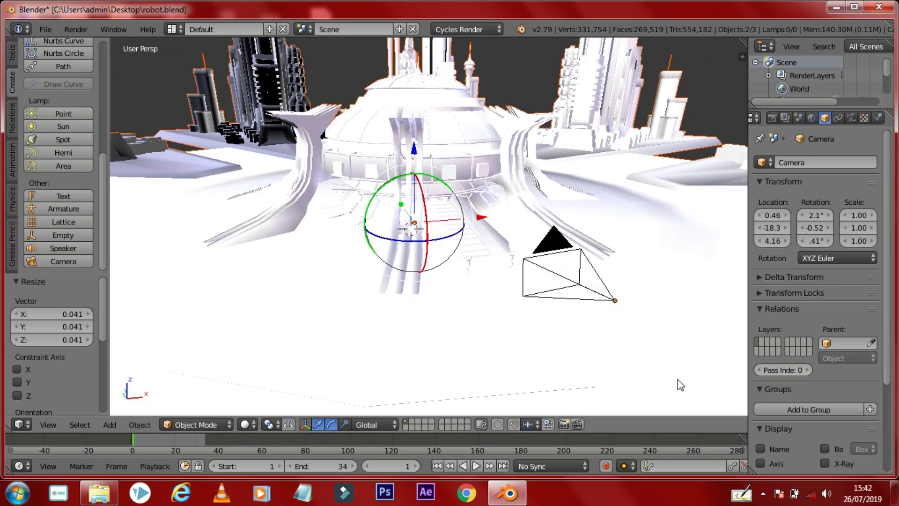
key(s)
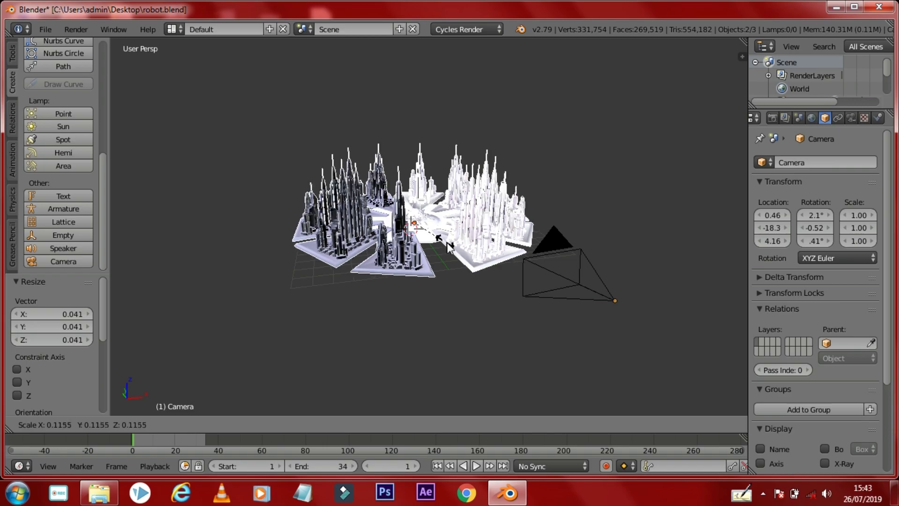
click(440, 256)
middle_drag(449, 280, 158, 83)
scroll(442, 286, up, 3)
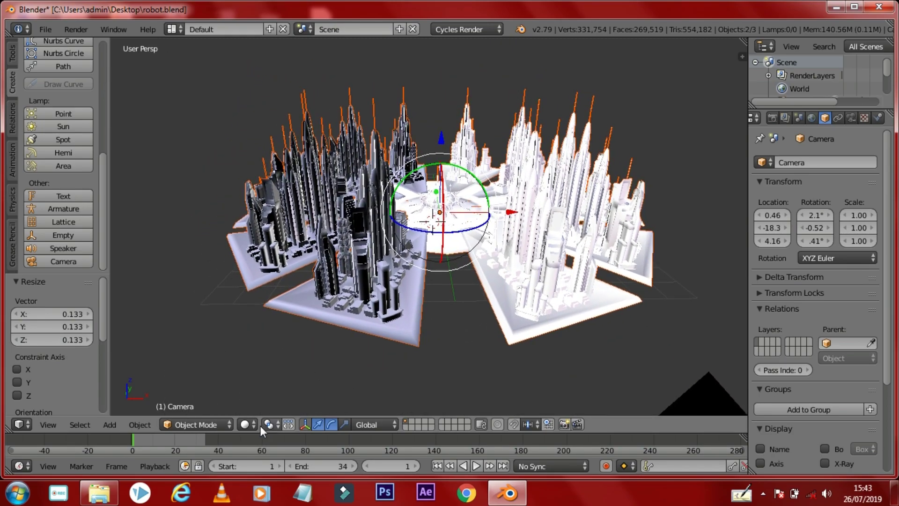
Preview the city in Rendered shading and switch the viewport to Texture shading.
click(245, 425)
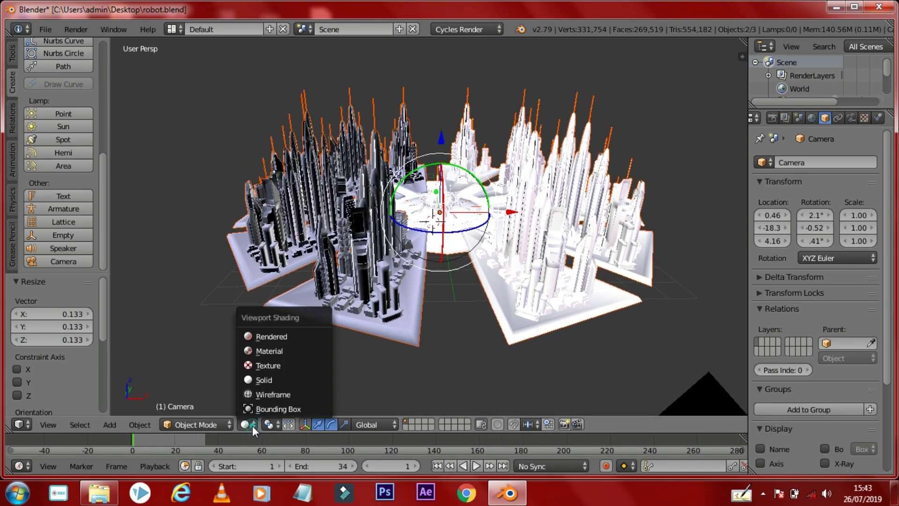
click(275, 336)
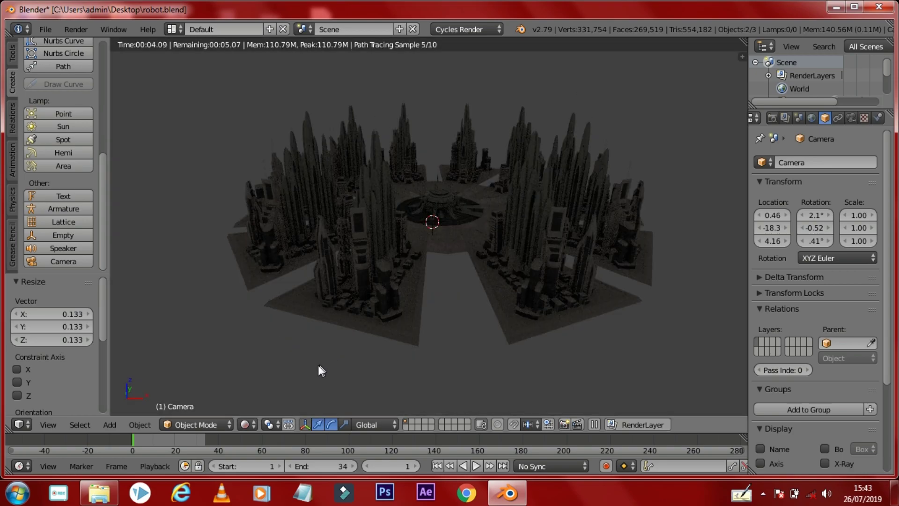
click(247, 425)
click(260, 366)
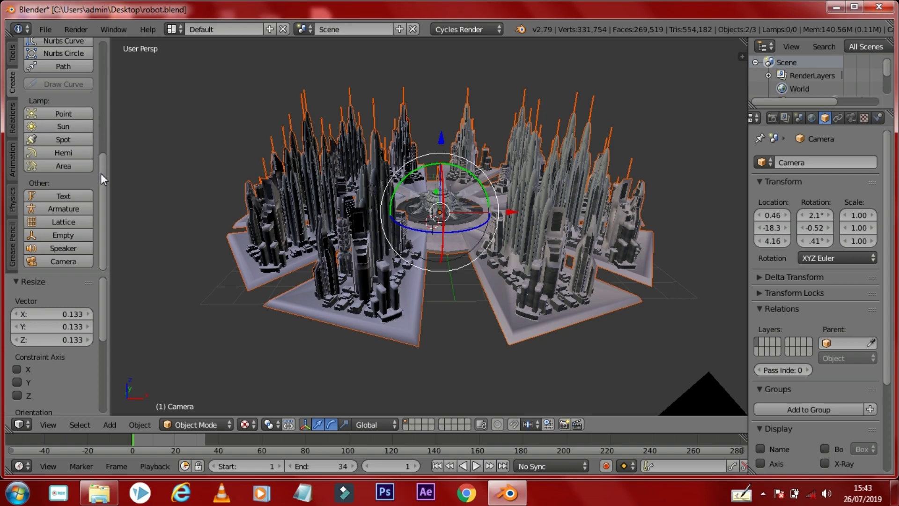
Add a point lamp, raised about 4.015 units along Z above the city centre, and preview the lighting in Rendered shading.
drag(100, 173, 106, 151)
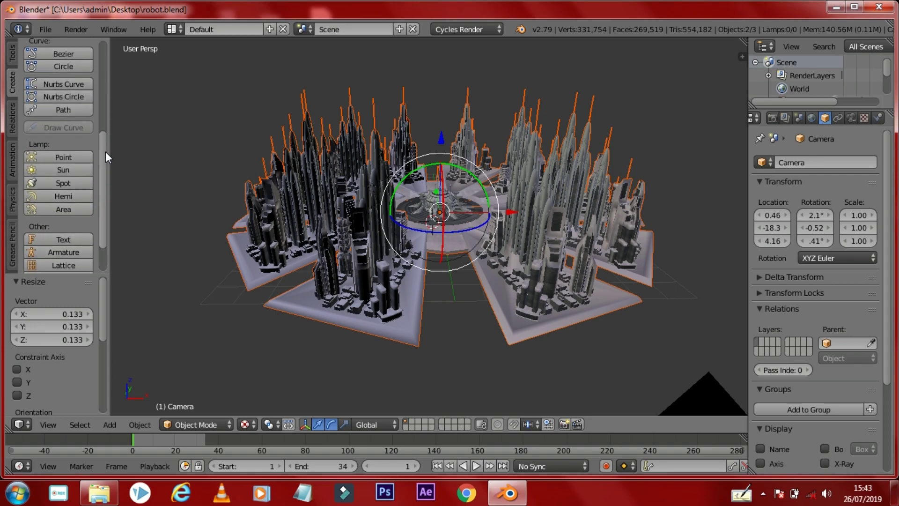
click(60, 159)
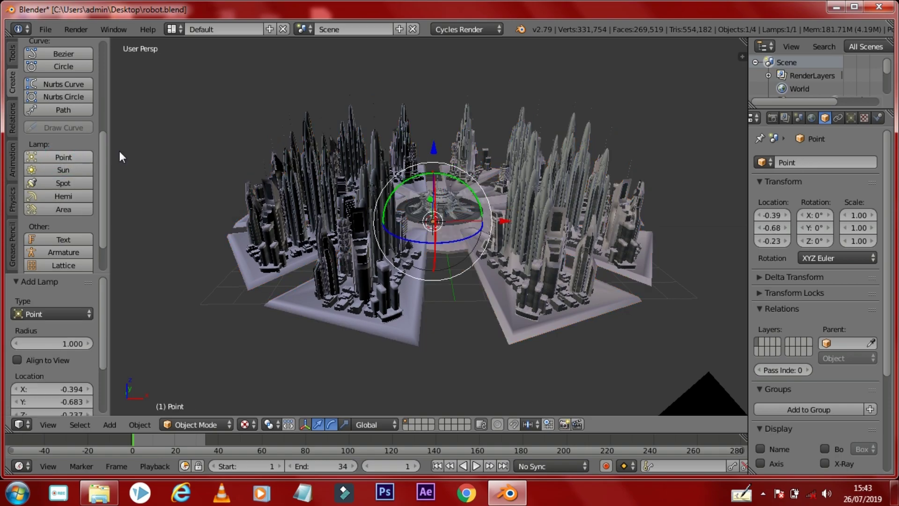
drag(435, 150, 434, 72)
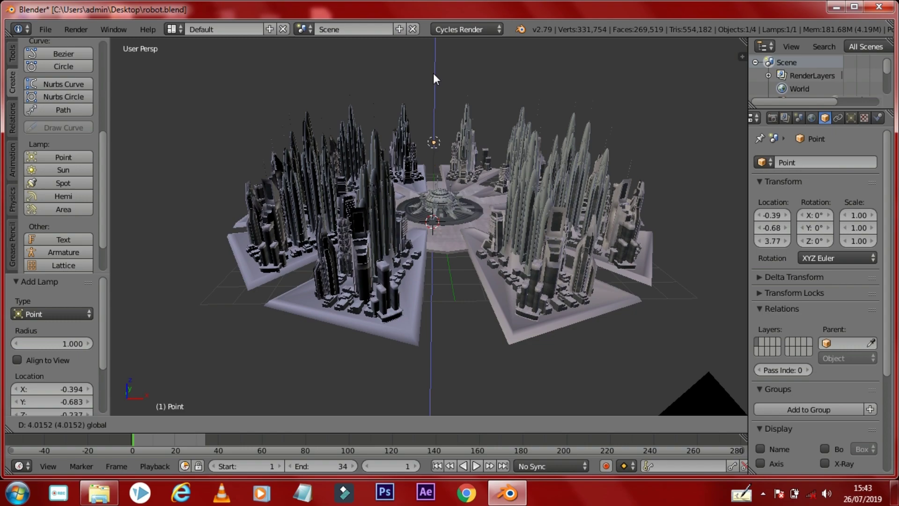
click(248, 424)
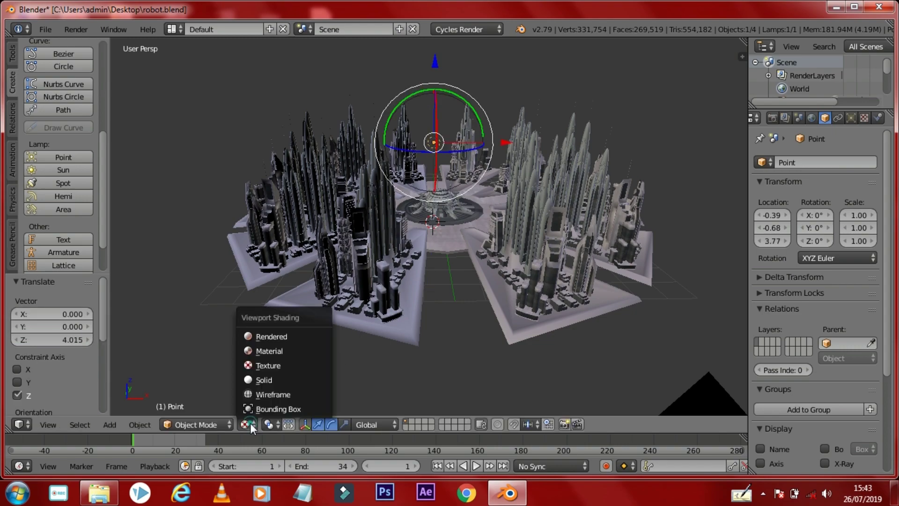
click(268, 336)
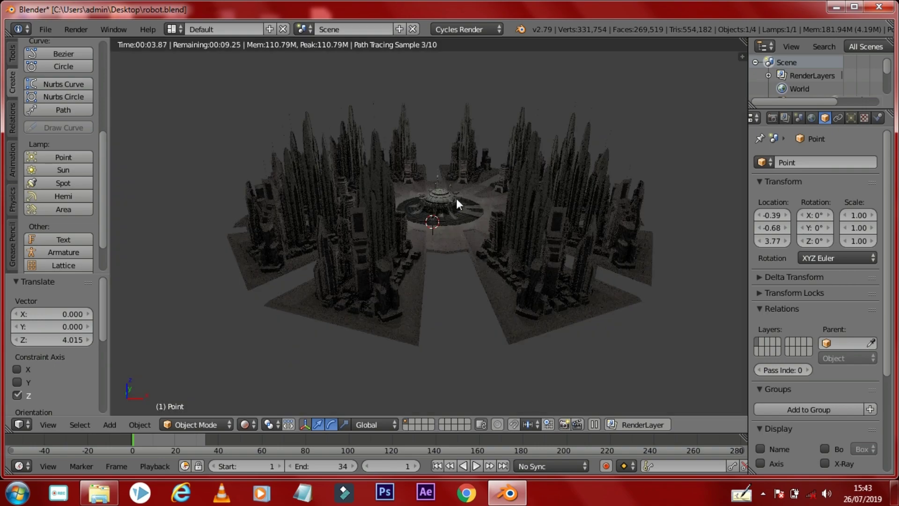
Add a sun lamp and raise it along Z above the point lamp, with the viewport back in Texture shading.
click(63, 170)
click(244, 425)
click(272, 369)
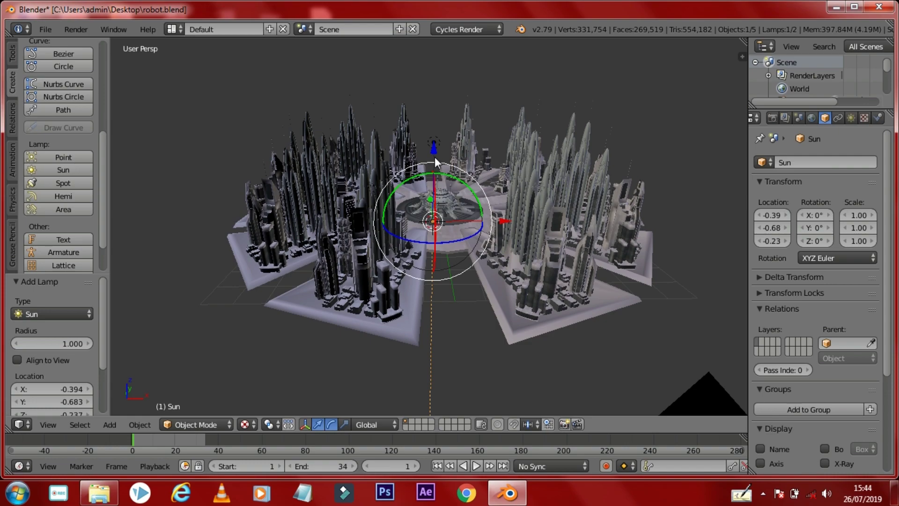
drag(434, 154, 448, 44)
drag(451, 409, 412, 397)
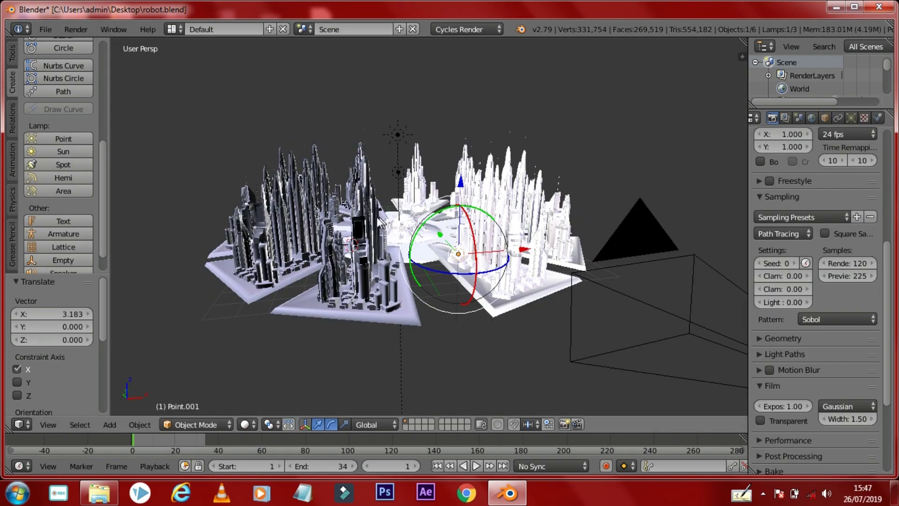
Switch the 3D viewport to the scene's camera view and select the city model.
click(49, 428)
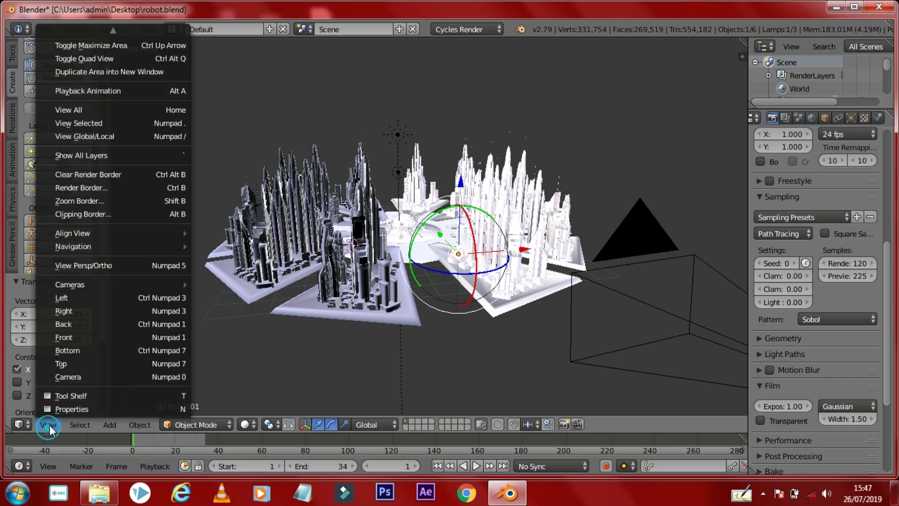
click(68, 377)
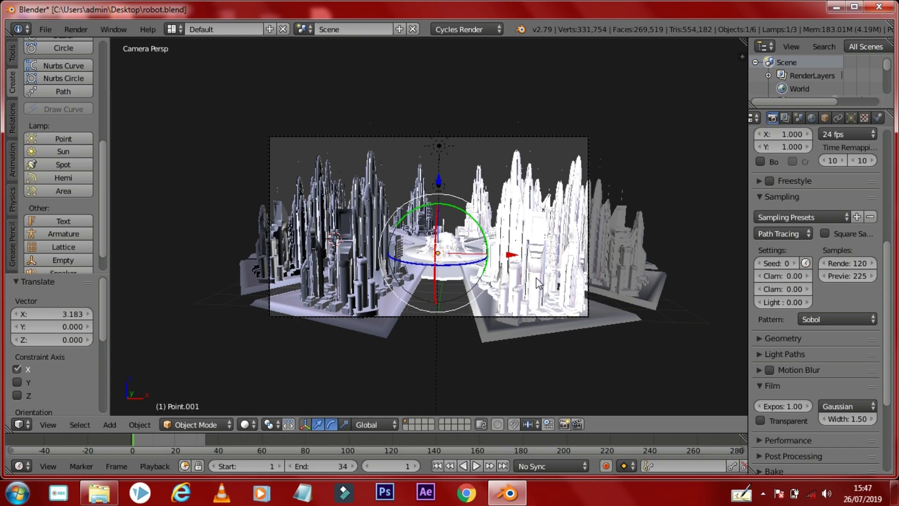
right_click(565, 284)
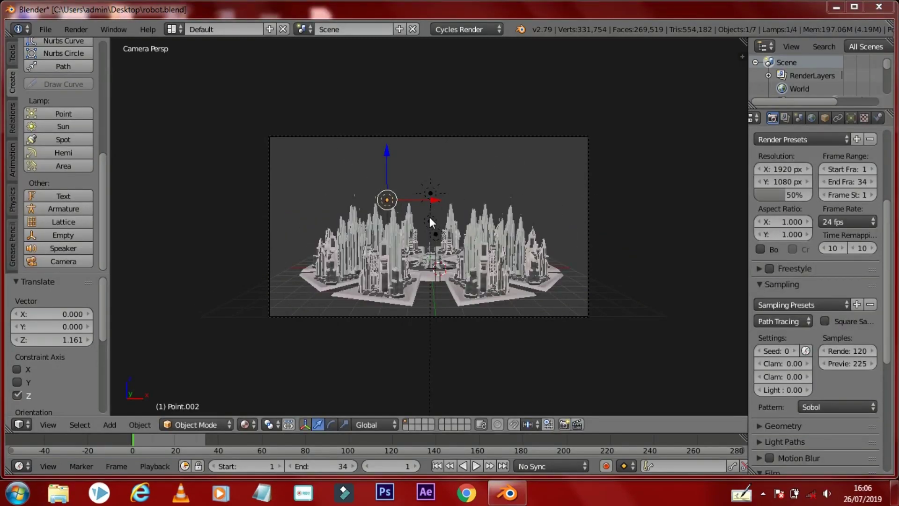
click(172, 29)
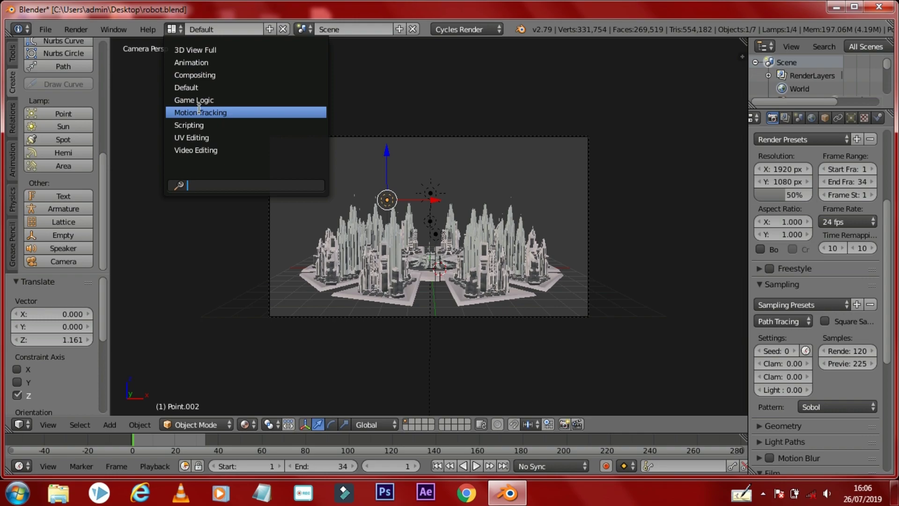
click(242, 120)
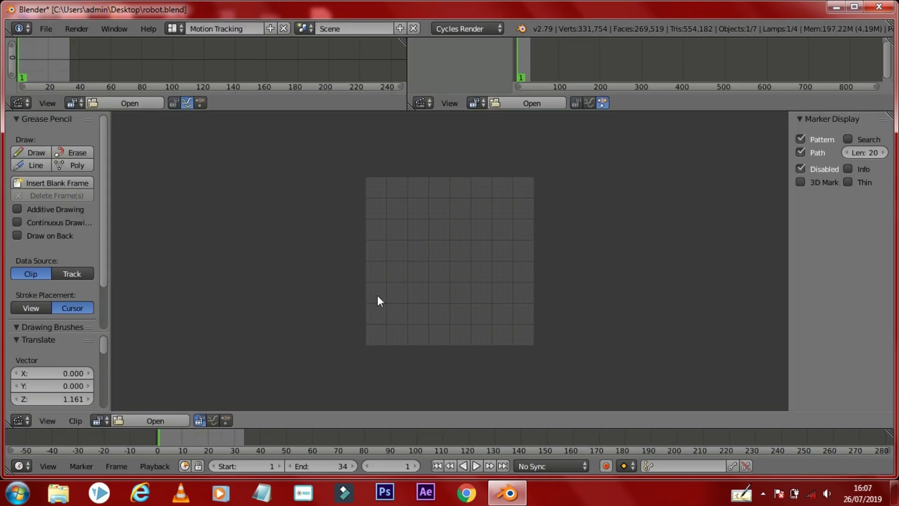
click(156, 421)
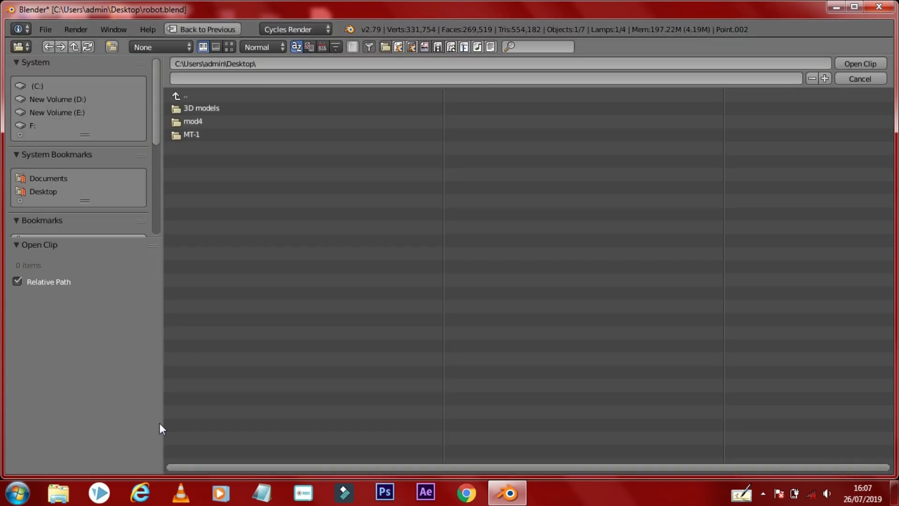
drag(158, 137, 157, 229)
click(44, 111)
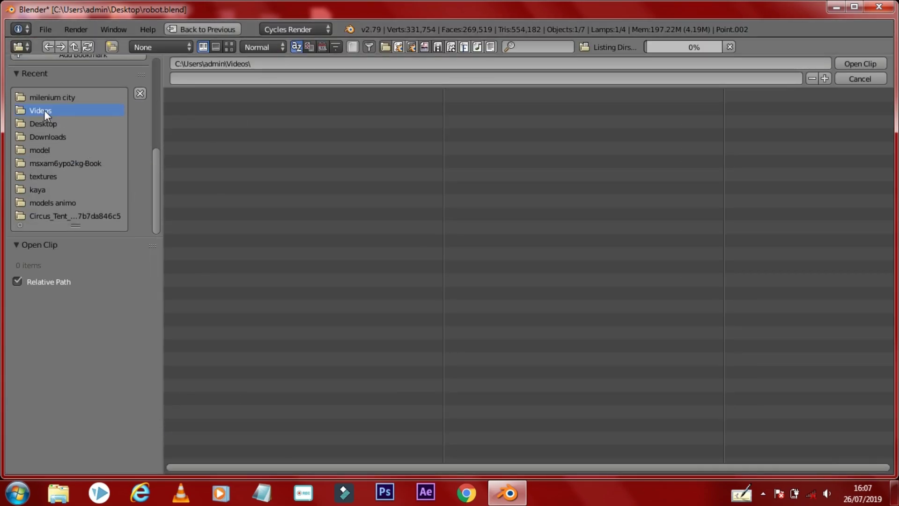
click(229, 47)
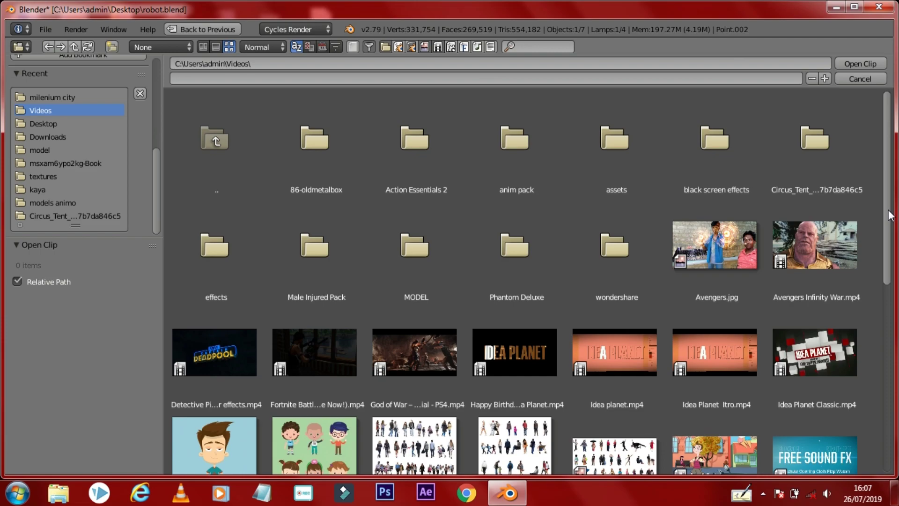
scroll(197, 234, down, 3)
scroll(237, 406, down, 1)
double_click(237, 405)
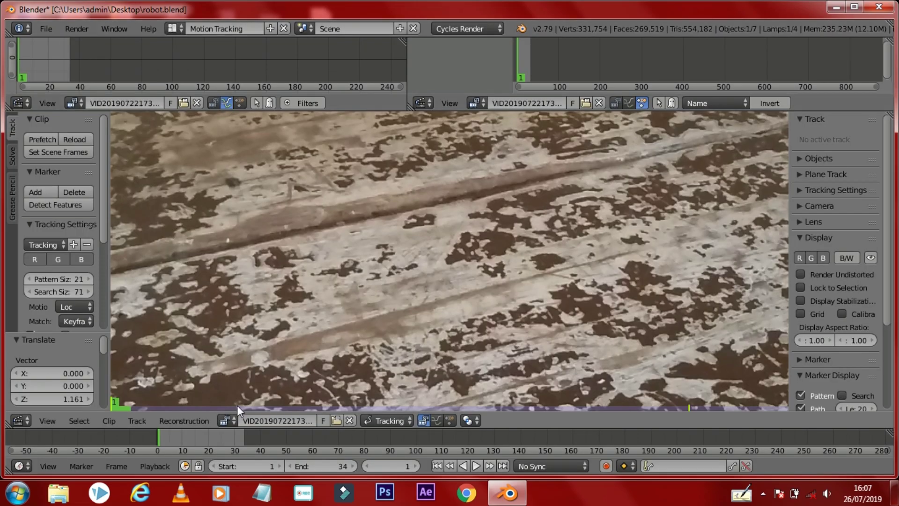
Set the timeline's end frame to 239 and prefetch the table clip's frames.
ctrl+middle_drag(364, 276, 438, 359)
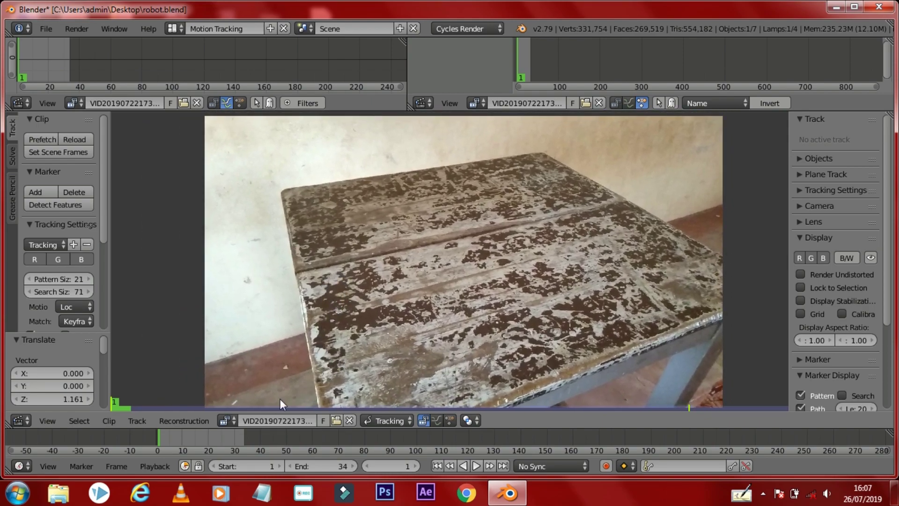
drag(339, 463, 714, 462)
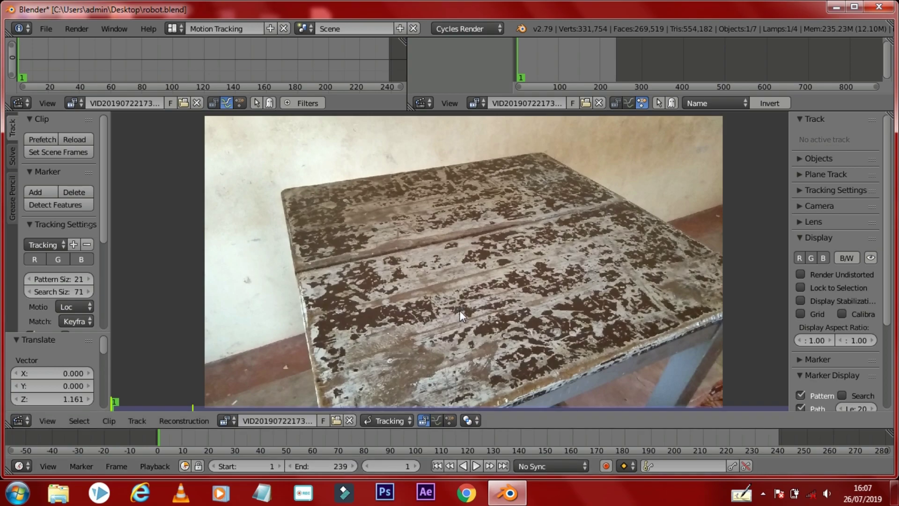
click(45, 139)
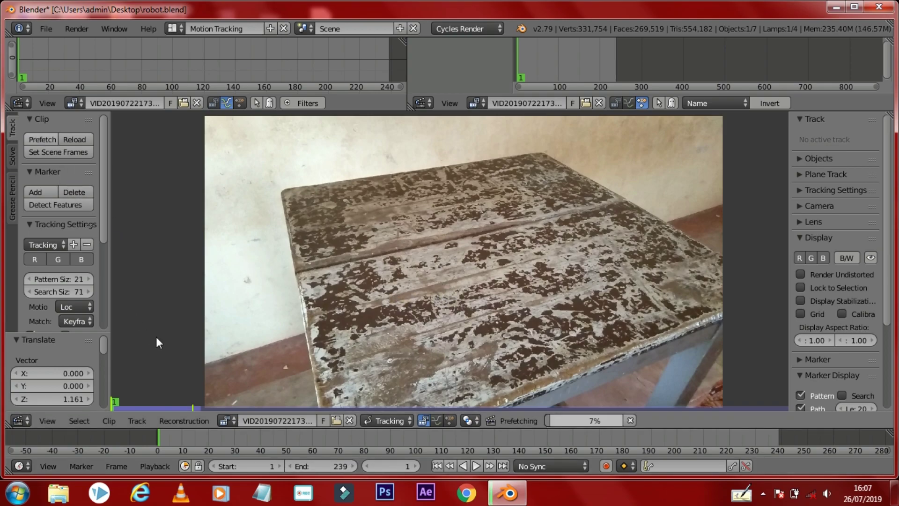
Detect features across the whole first frame of the table clip and track the resulting markers forward.
click(64, 204)
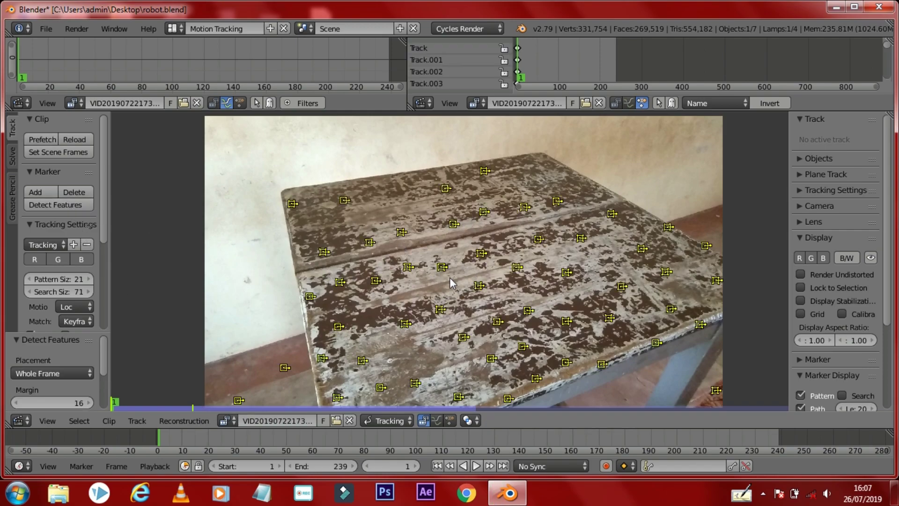
scroll(102, 214, down, 8)
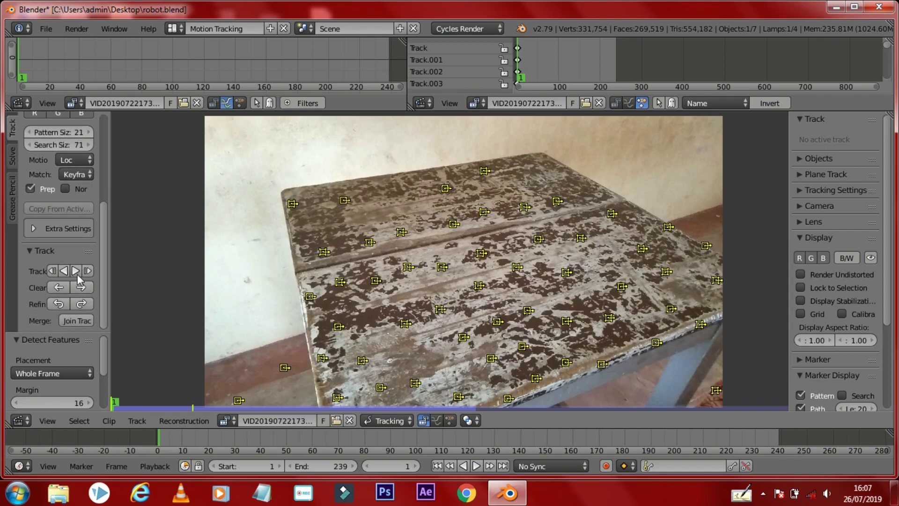
click(77, 275)
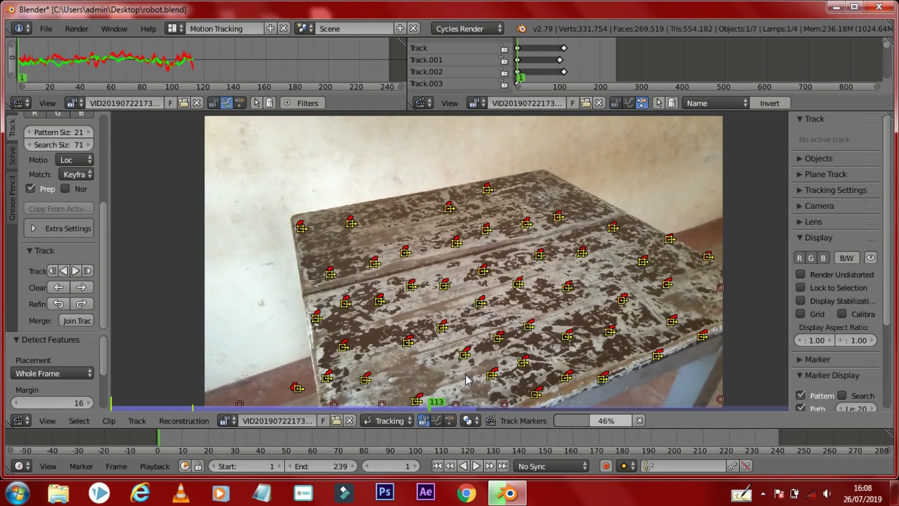
Prefetch the clip again and continue tracking the markers forward from frame 128 to the last frame, 239.
scroll(66, 140, up, 5)
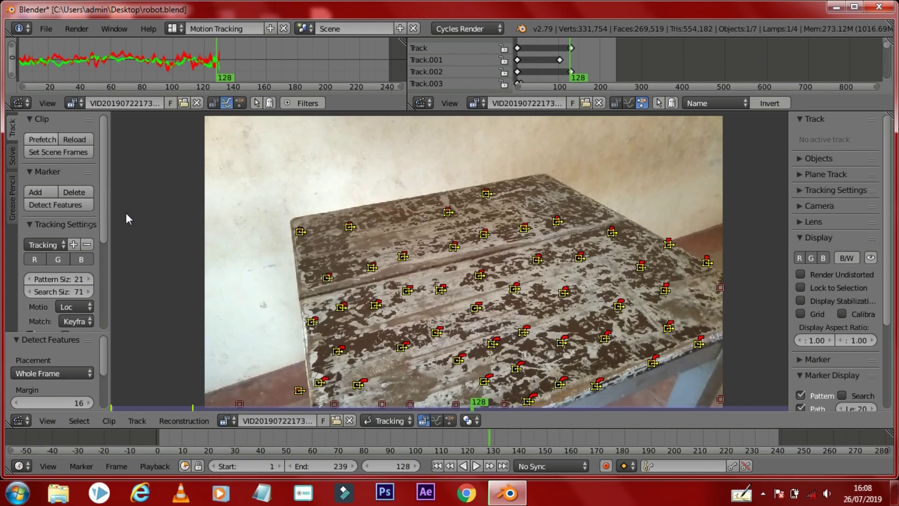
key(p)
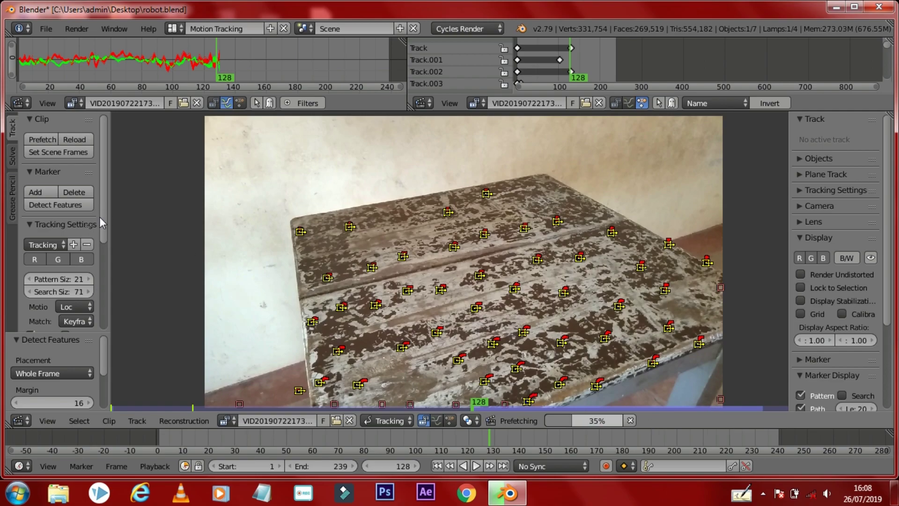
drag(102, 209, 114, 324)
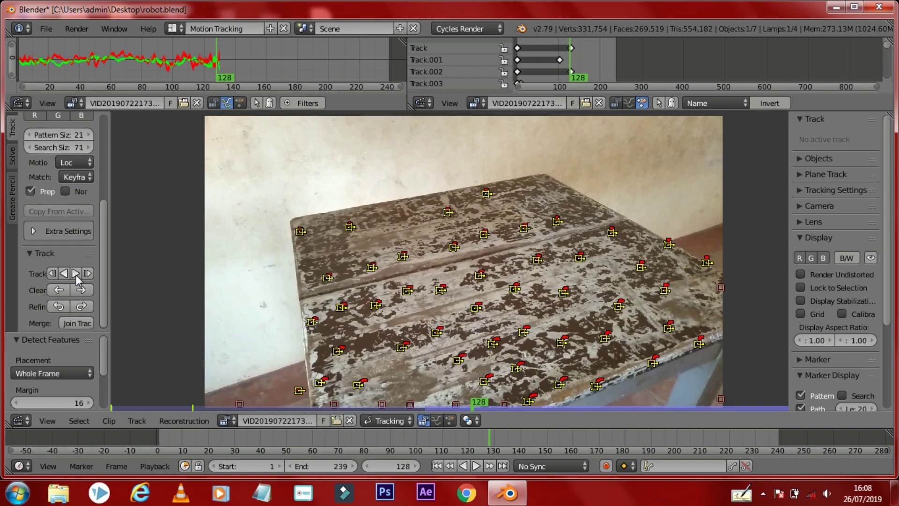
click(75, 274)
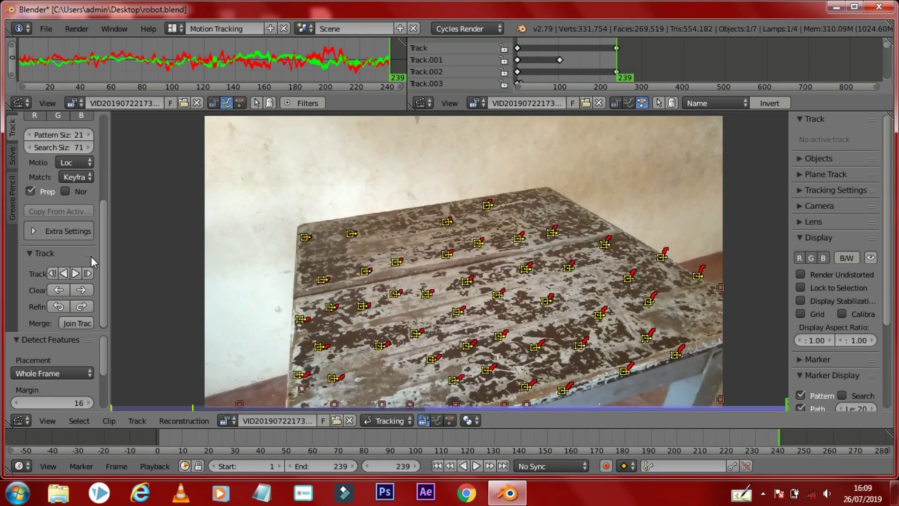
drag(103, 244, 118, 148)
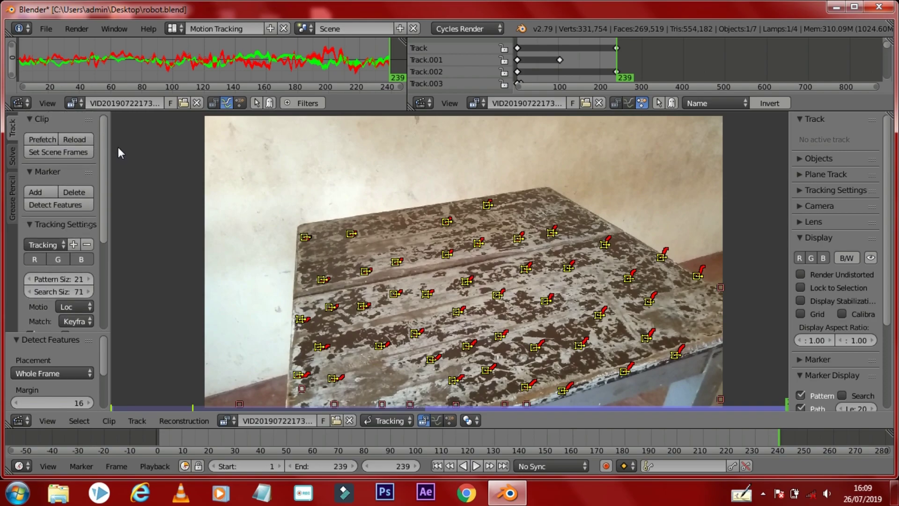
Solve the camera motion and set the floor plane from three track markers on the tabletop.
click(13, 155)
click(53, 224)
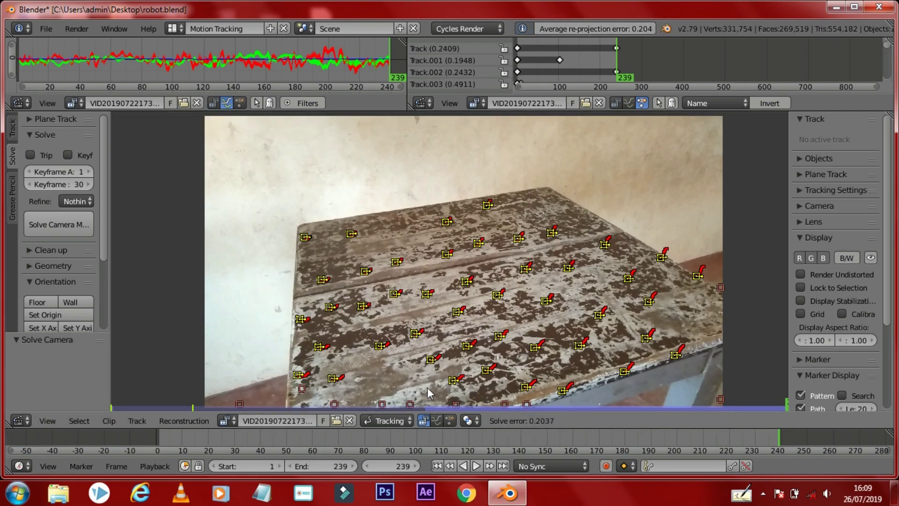
drag(103, 242, 103, 298)
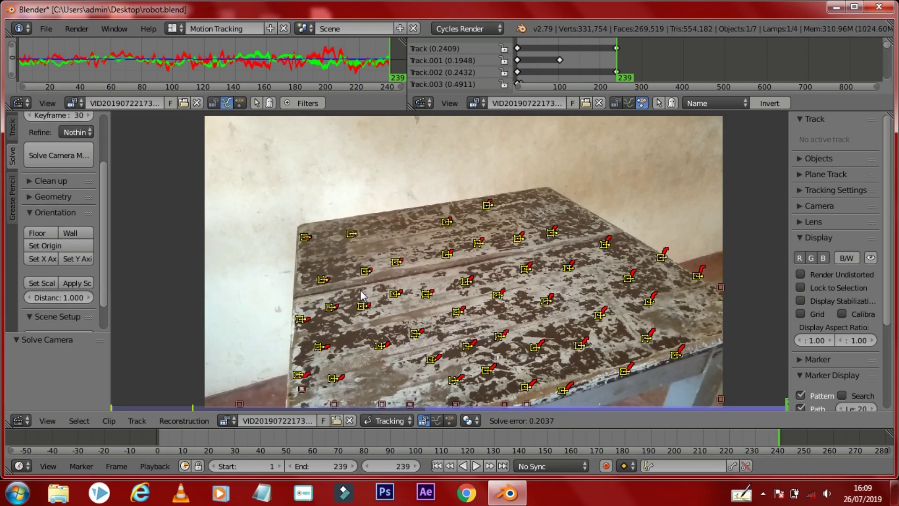
click(469, 346)
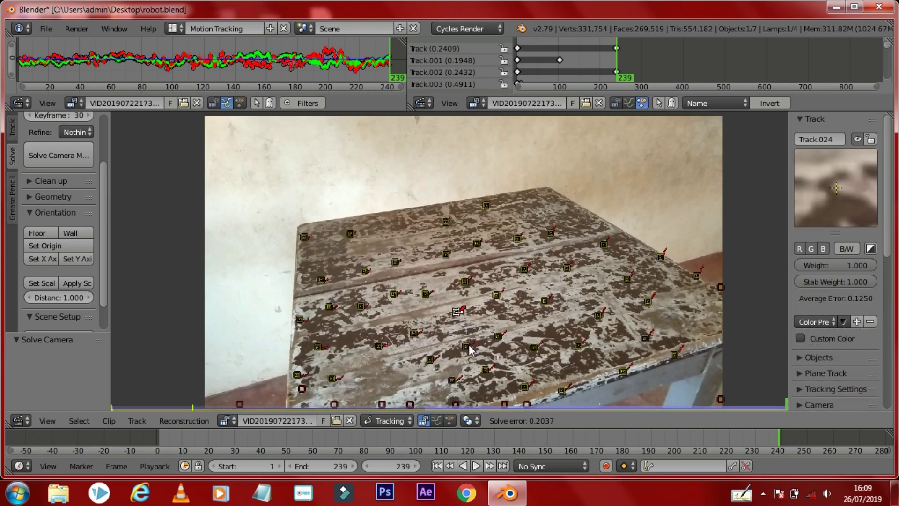
shift+click(525, 269)
shift+click(451, 261)
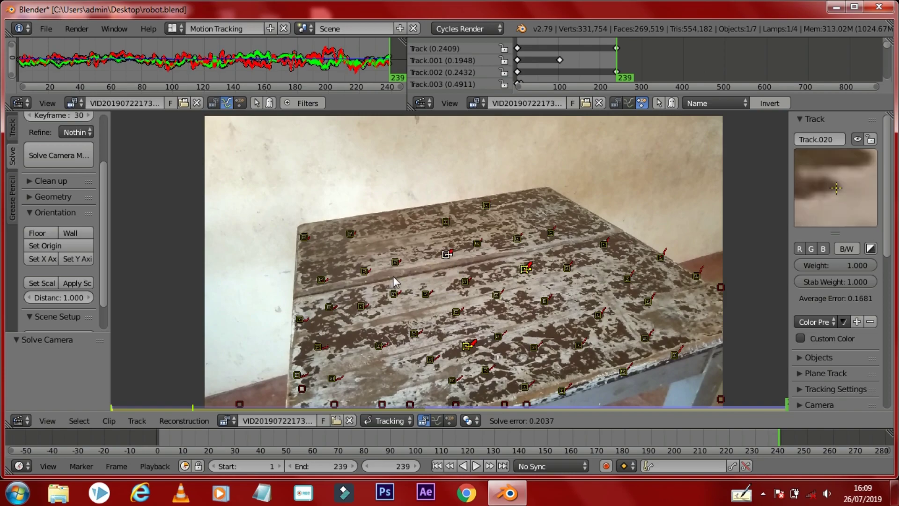
click(43, 232)
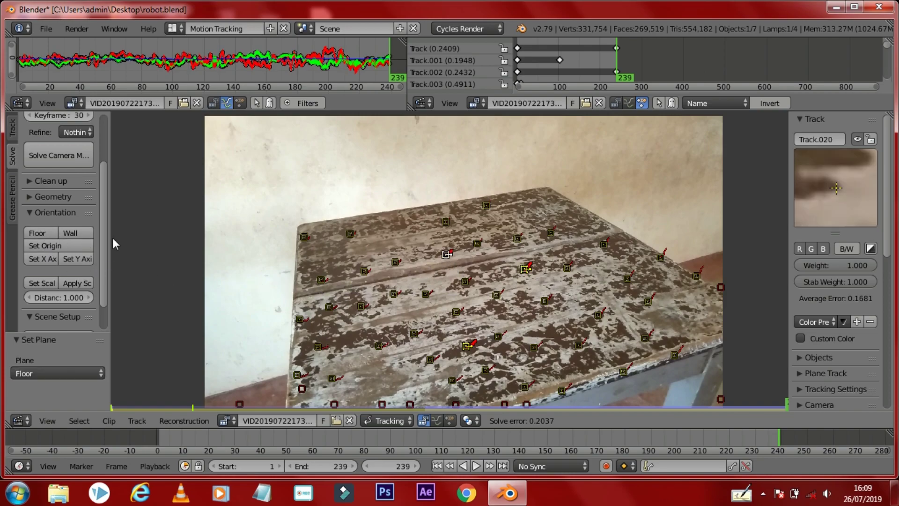
Set the scene origin at the marker near the middle of the table and set up the tracking scene.
click(465, 285)
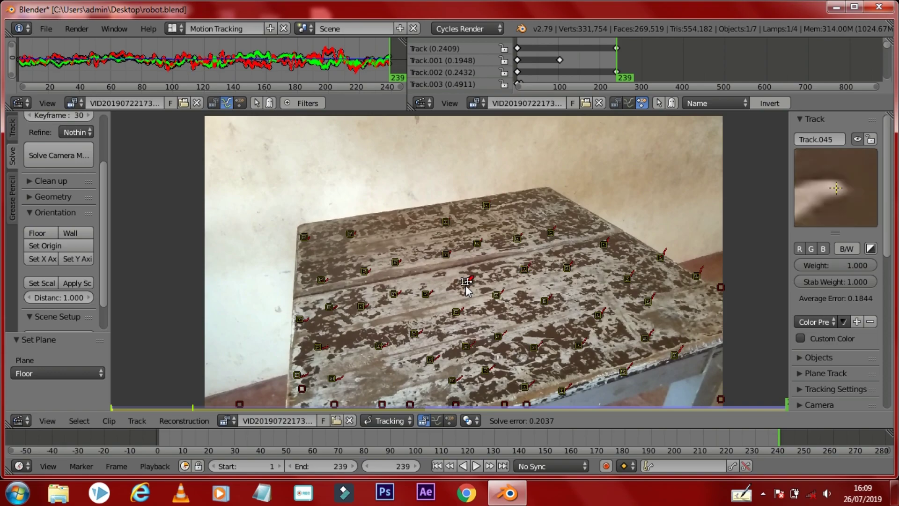
click(44, 247)
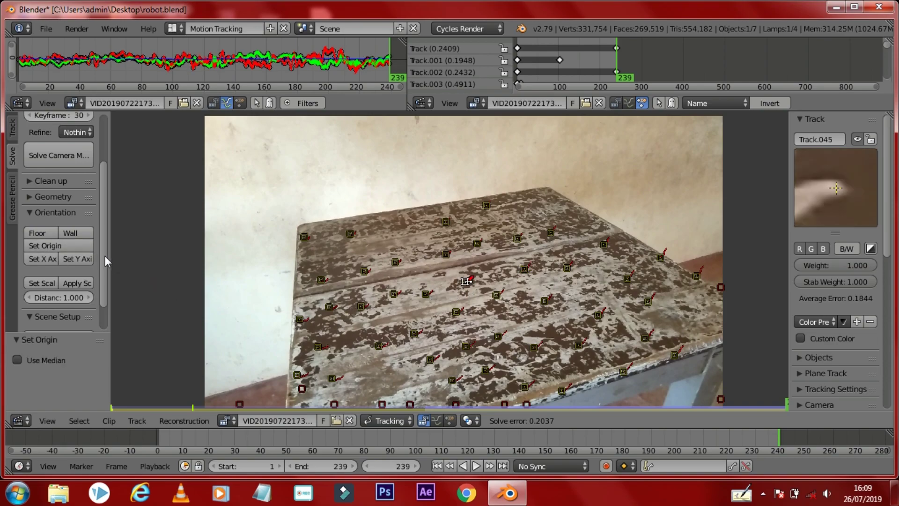
scroll(105, 255, down, 2)
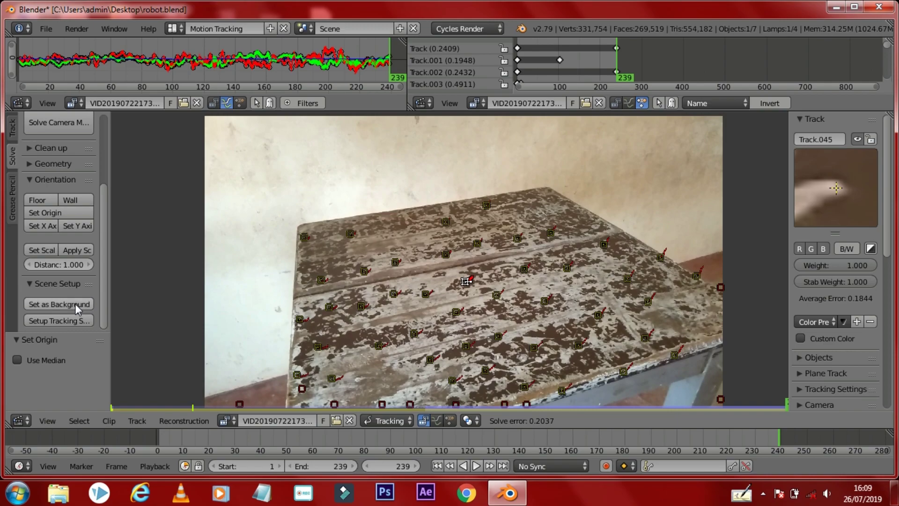
click(67, 322)
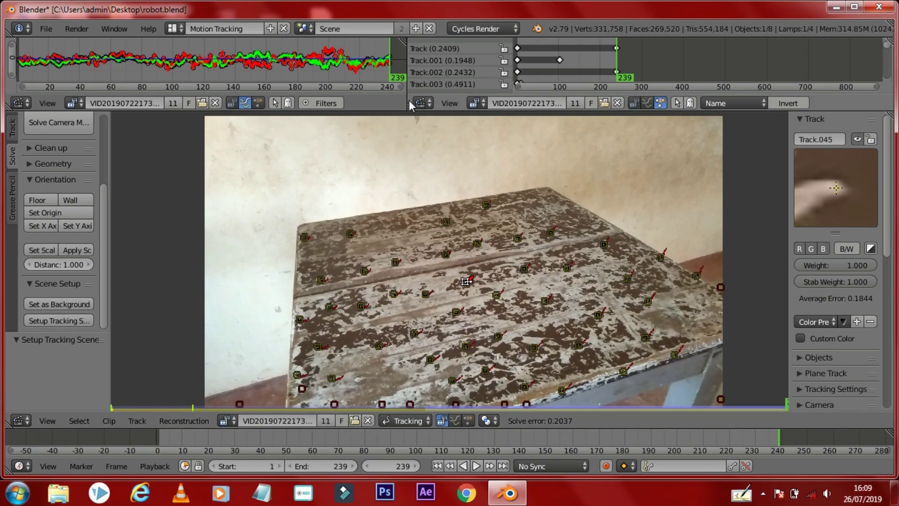
Change the dope sheet area to a 3D View and enlarge it in height and width.
drag(403, 111, 411, 372)
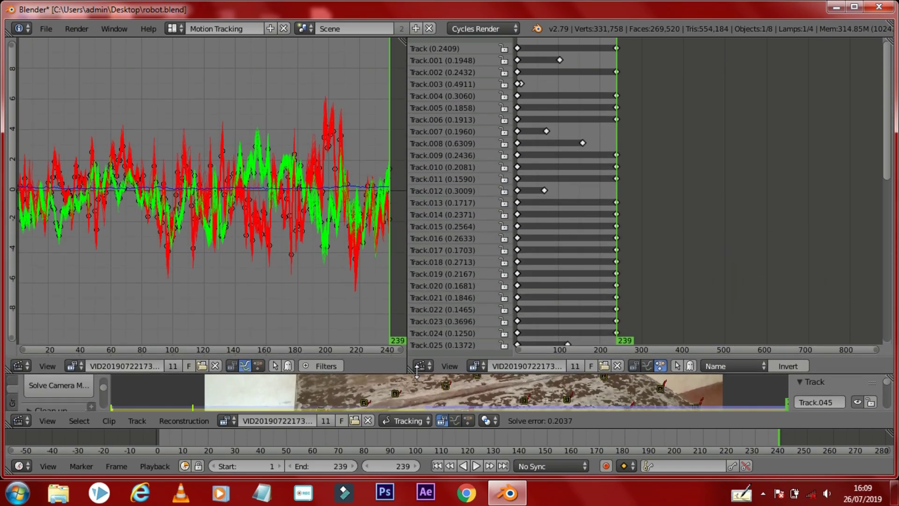
click(421, 367)
click(434, 351)
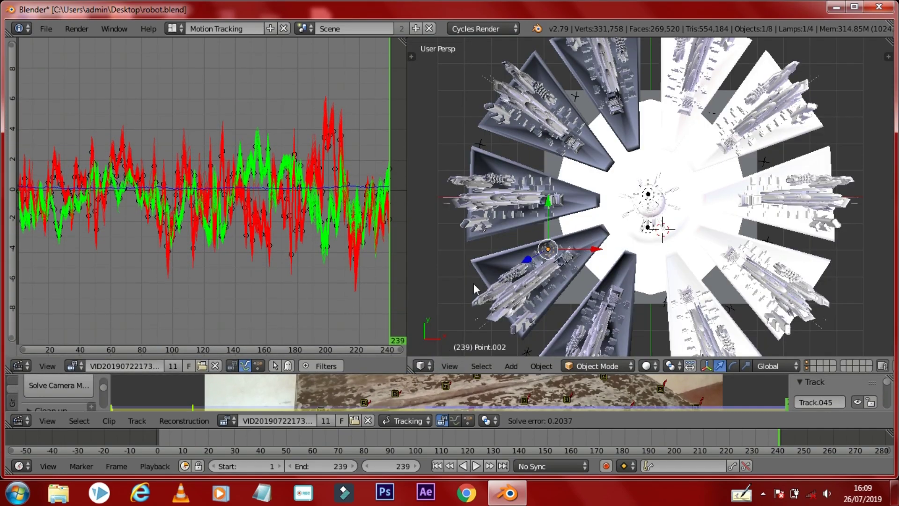
drag(406, 272, 163, 274)
Examine the city model, the reconstructed track points and the camera from above and below.
middle_drag(349, 291, 398, 206)
shift+middle_drag(473, 302, 463, 148)
middle_drag(511, 249, 493, 160)
scroll(507, 207, up, 5)
scroll(538, 222, down, 10)
scroll(560, 221, down, 1)
middle_drag(481, 200, 598, 159)
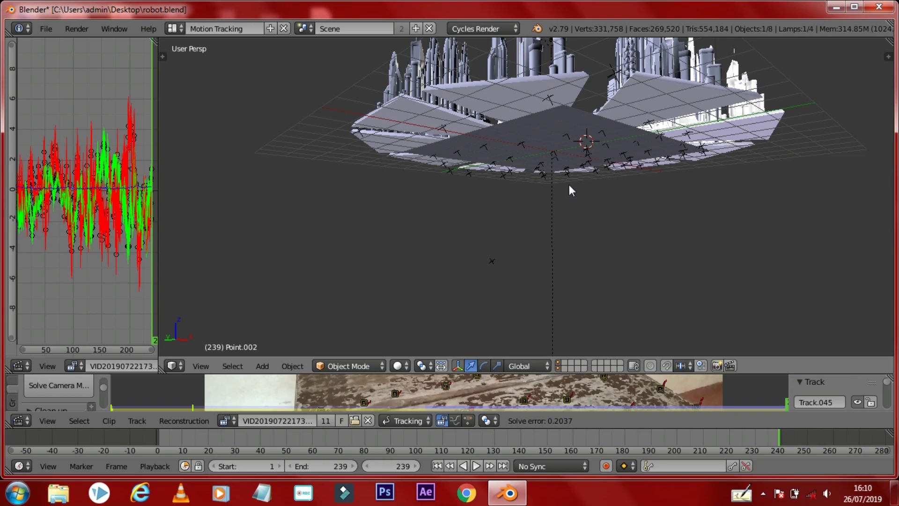
middle_drag(617, 144, 289, 305)
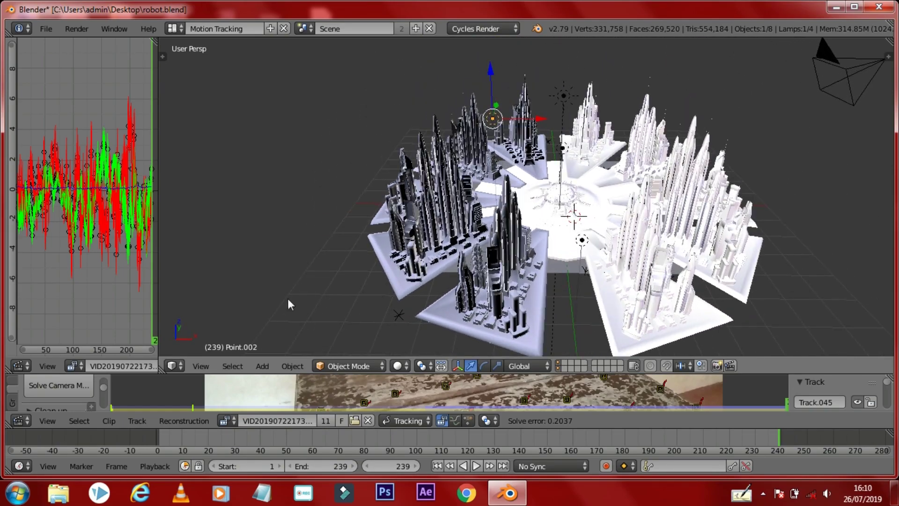
Look through the solved camera and set the table clip as the 3D view's background.
click(205, 365)
click(227, 320)
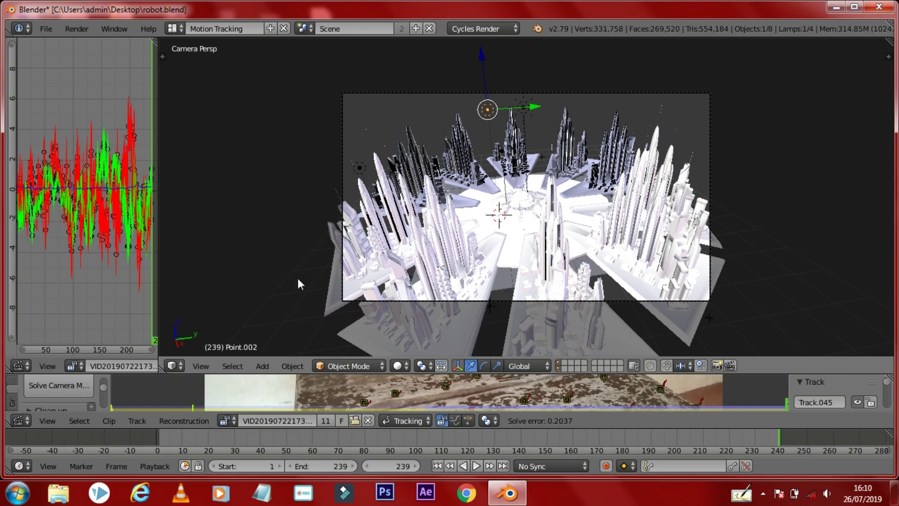
drag(150, 373, 150, 271)
scroll(102, 291, down, 3)
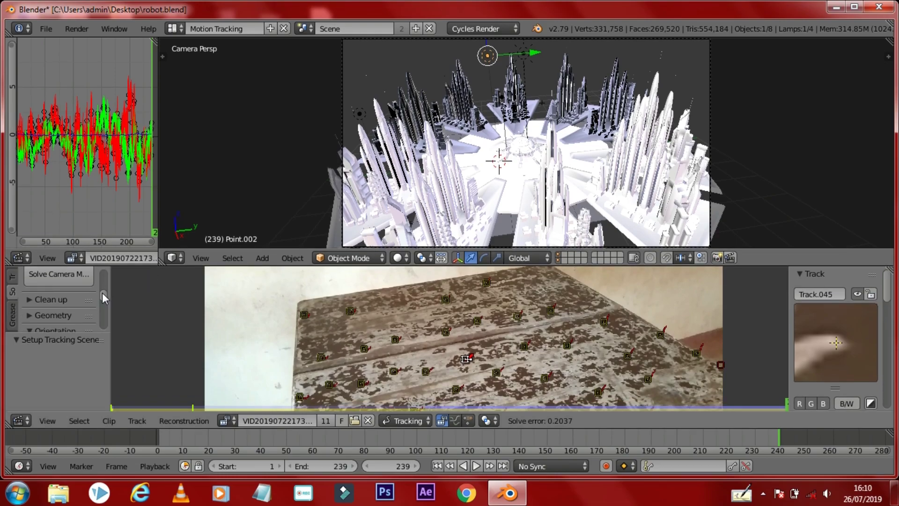
drag(102, 299, 104, 326)
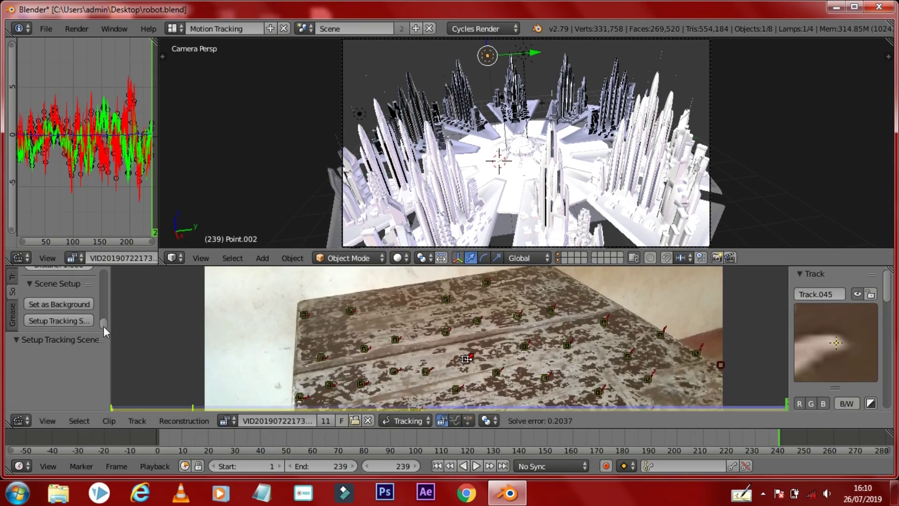
click(61, 303)
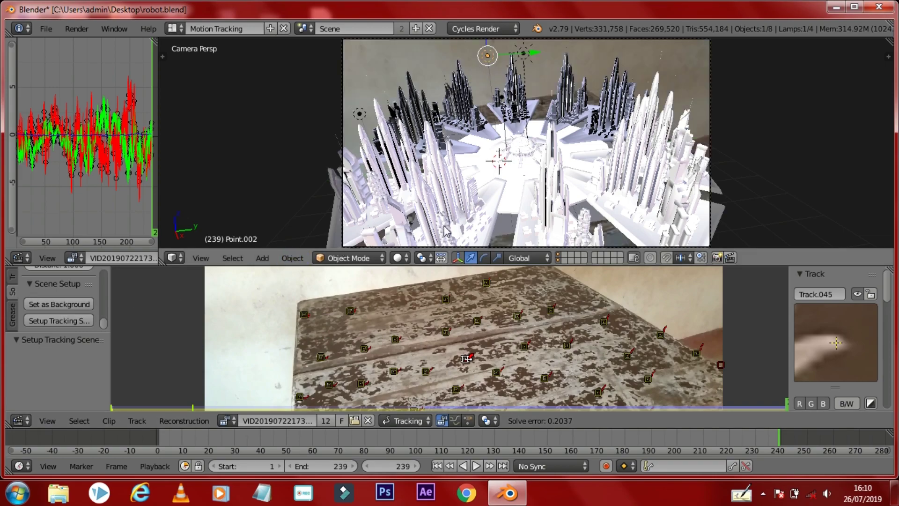
Select everything except the camera and scale the city and lamps down to about the tabletop's size.
drag(421, 265, 463, 386)
ctrl+middle_drag(494, 359, 541, 271)
shift+middle_drag(556, 235, 558, 300)
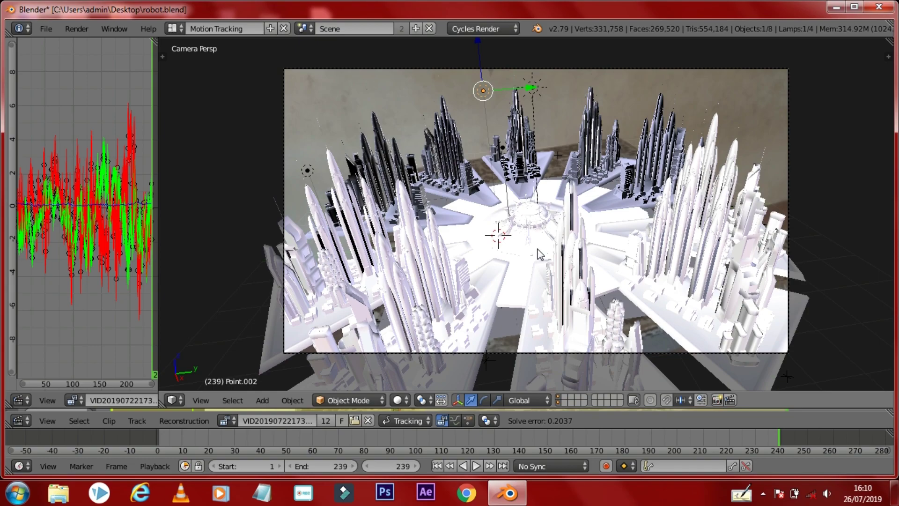
key(a)
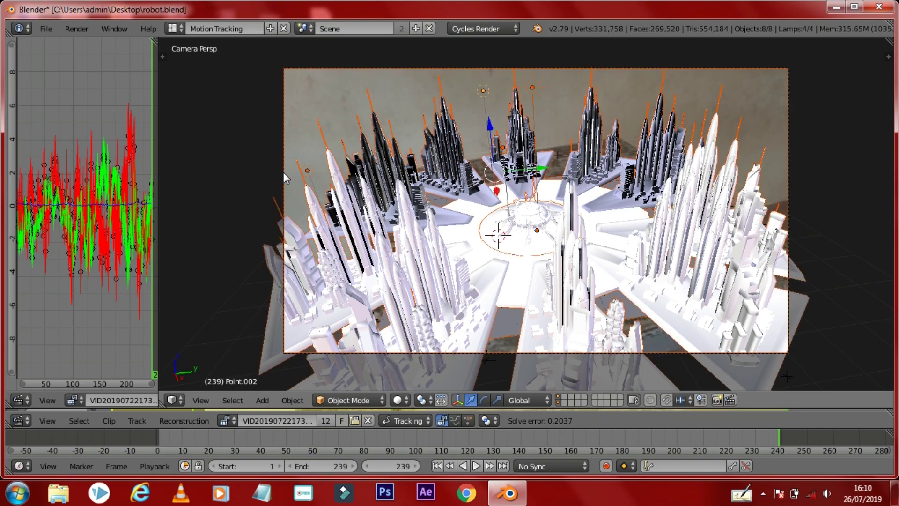
shift+right_click(284, 172)
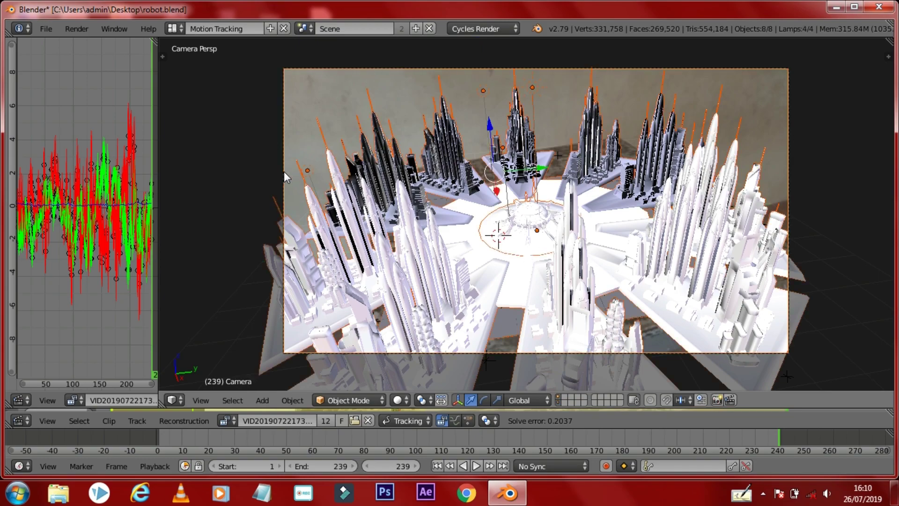
shift+right_click(284, 109)
key(s)
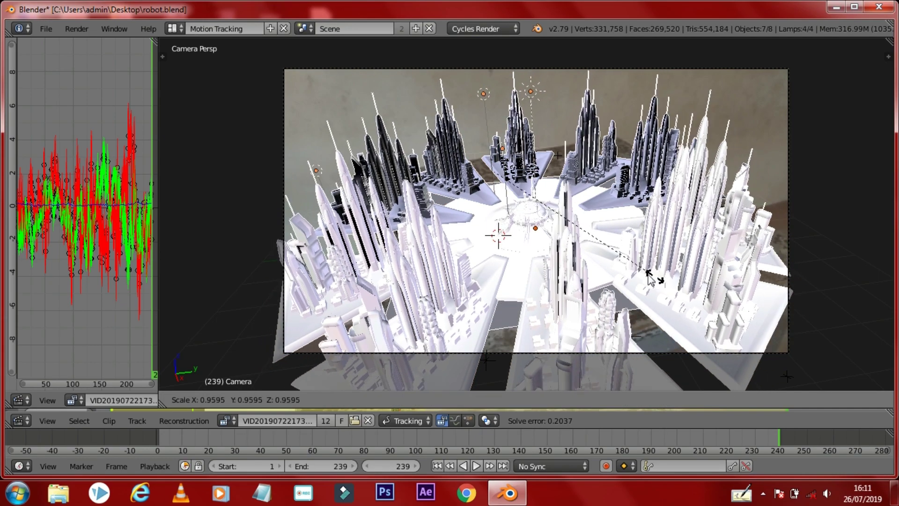
click(604, 264)
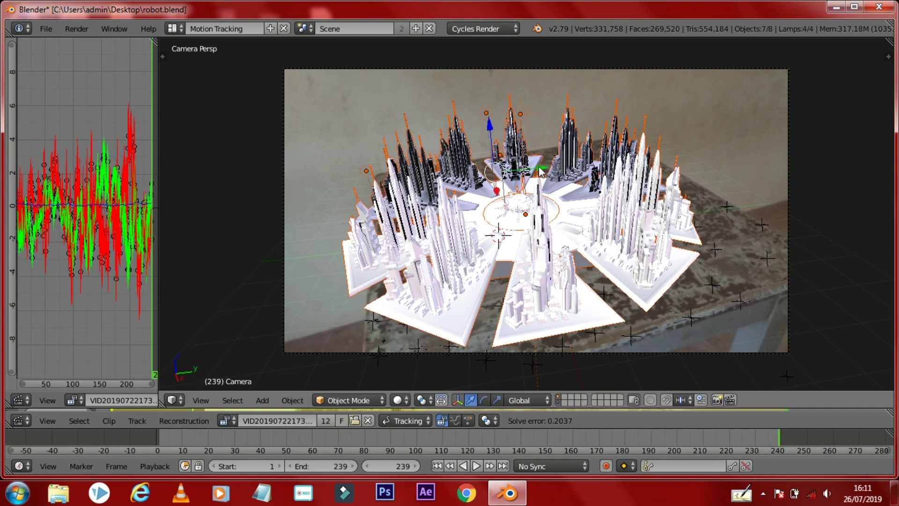
Move the selected city and lamps along the Y axis onto the middle of the table and rotate them slightly about Y.
key(g)
key(y)
click(574, 172)
key(r)
key(y)
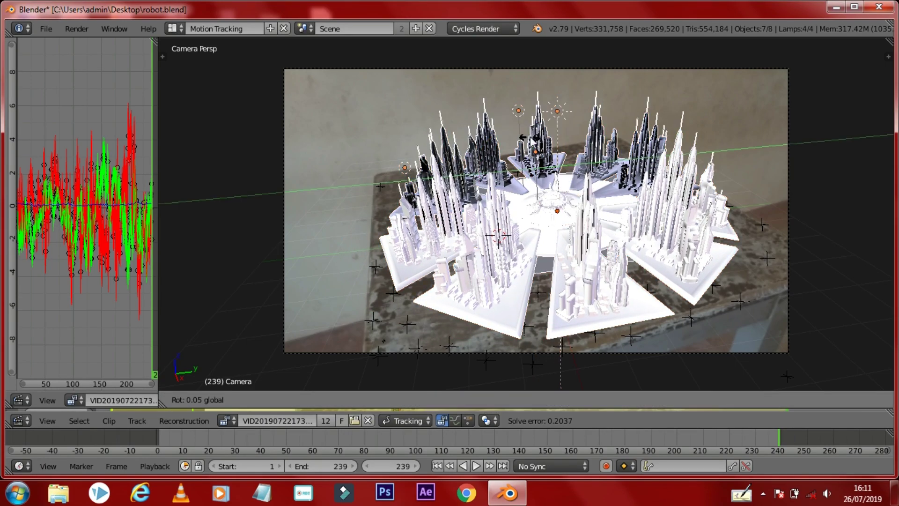
drag(534, 139, 535, 142)
drag(543, 206, 540, 197)
Switch to the Default layout and preview the city on the table in Rendered shading.
click(176, 29)
click(199, 87)
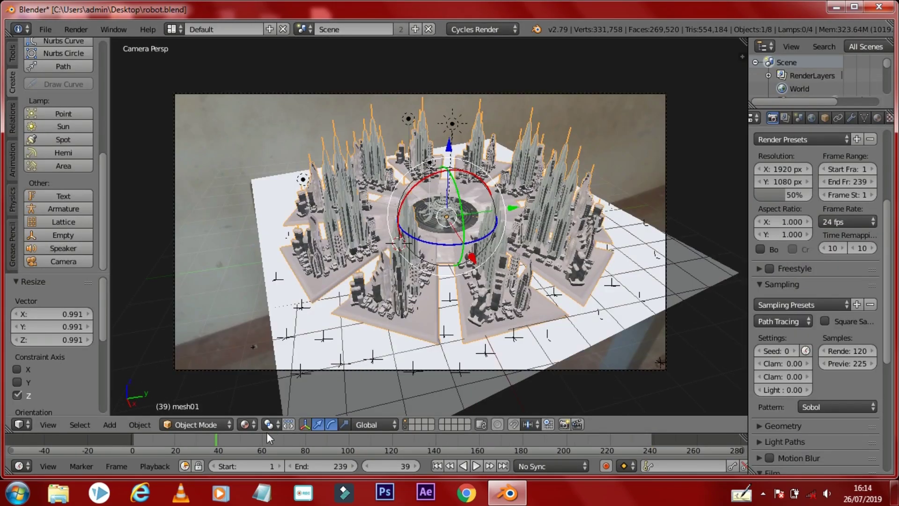
click(251, 426)
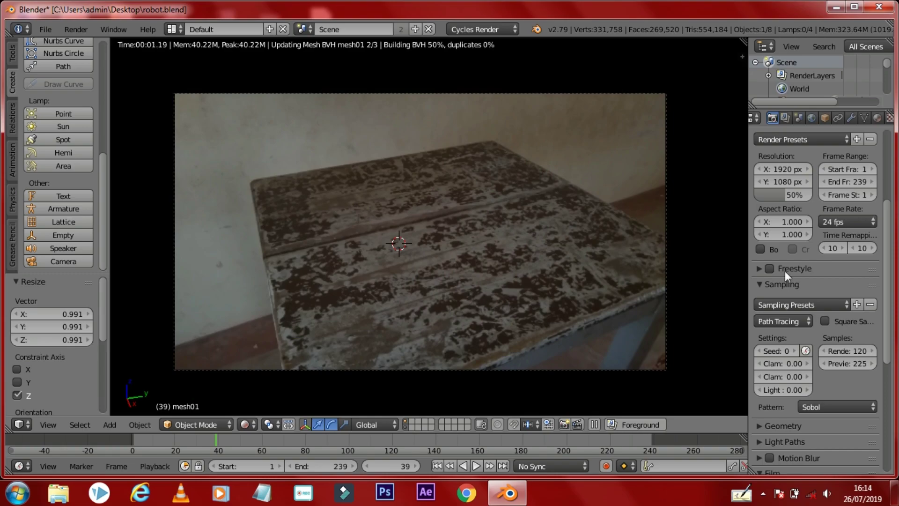
Review the surface shader settings of the city's default_city_base_win… material.
click(877, 118)
click(812, 179)
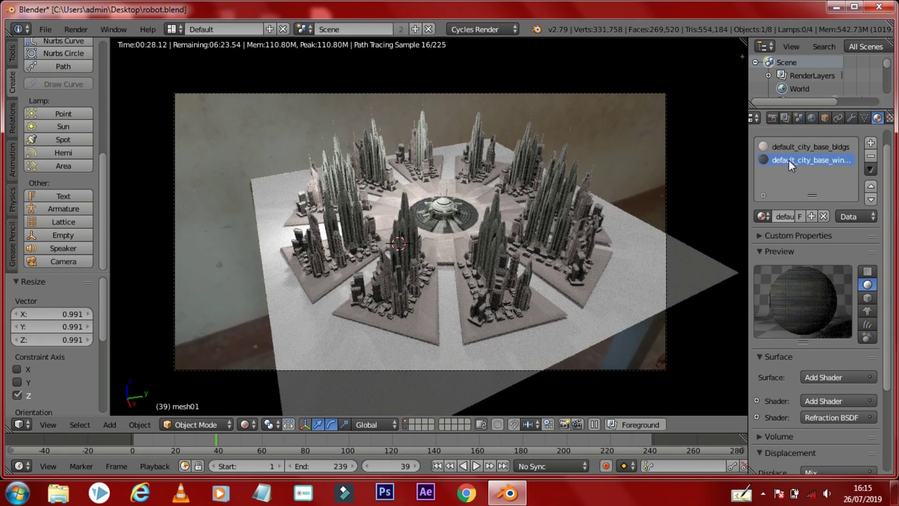
scroll(785, 335, down, 5)
Switch to the 3D View Full layout and render a still image of the current frame.
click(172, 29)
click(192, 50)
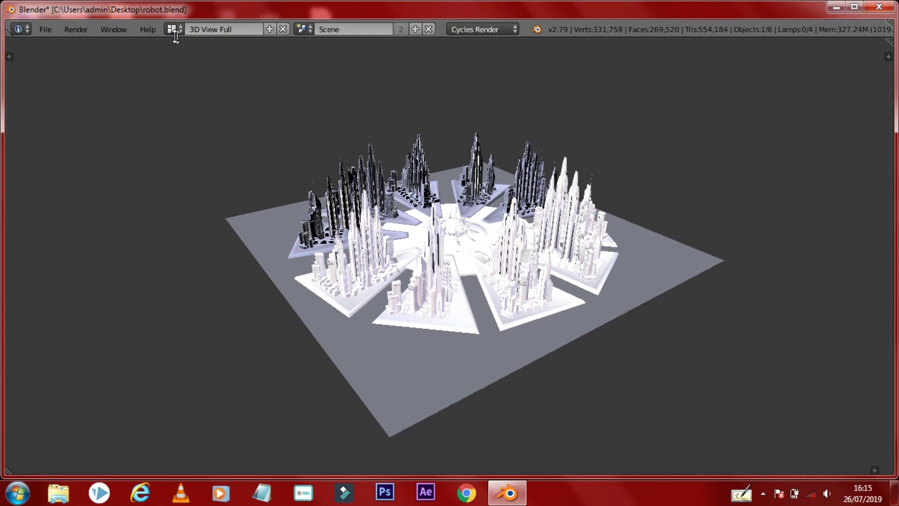
click(68, 29)
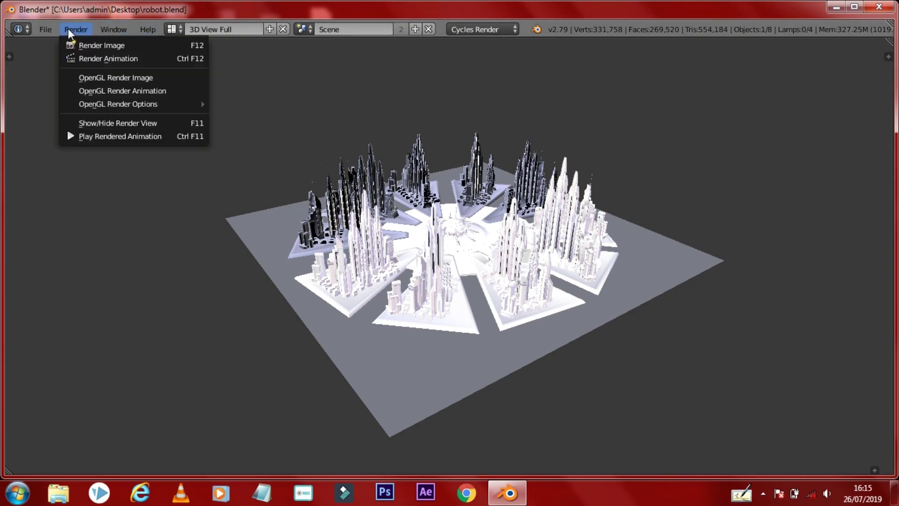
click(97, 45)
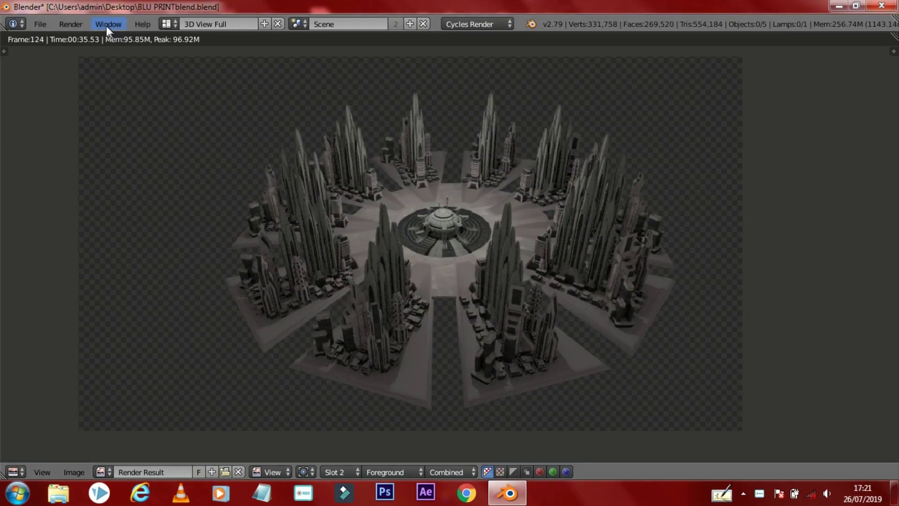
Render the full animation of the city on a transparent background.
click(79, 24)
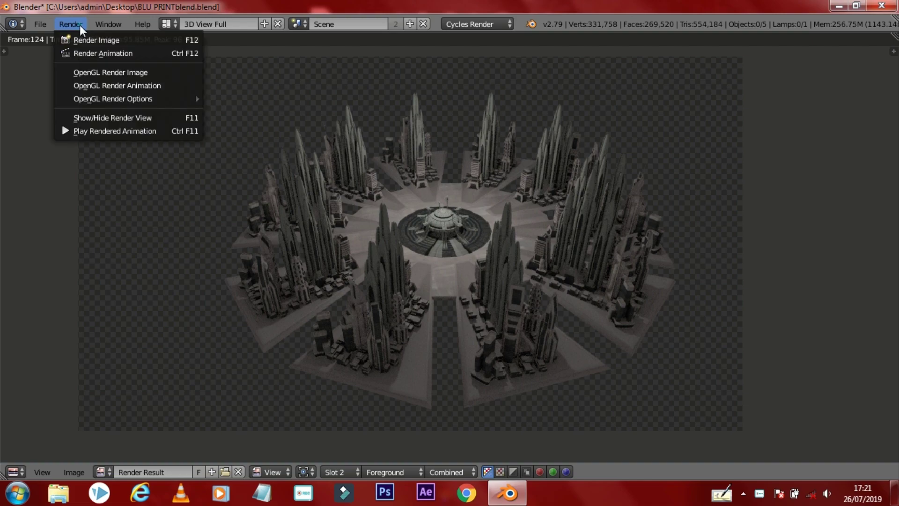
click(116, 54)
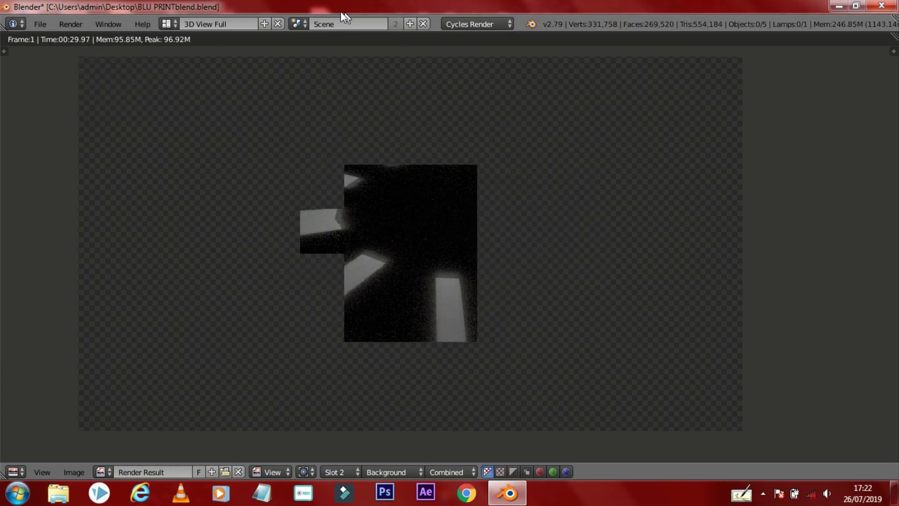
click(167, 24)
click(187, 82)
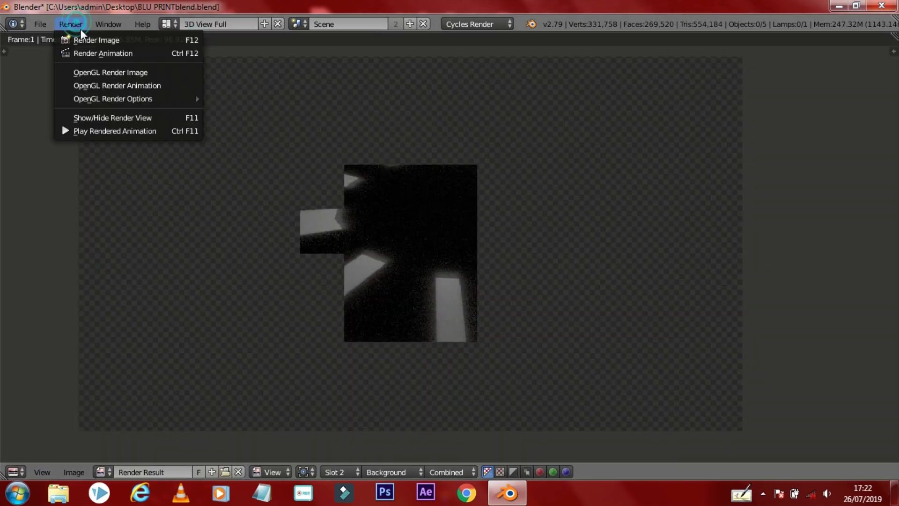
click(105, 52)
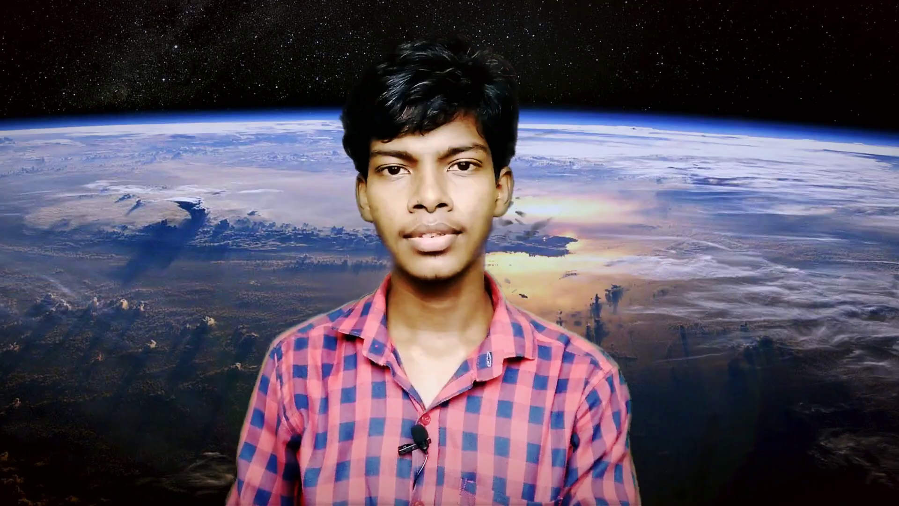